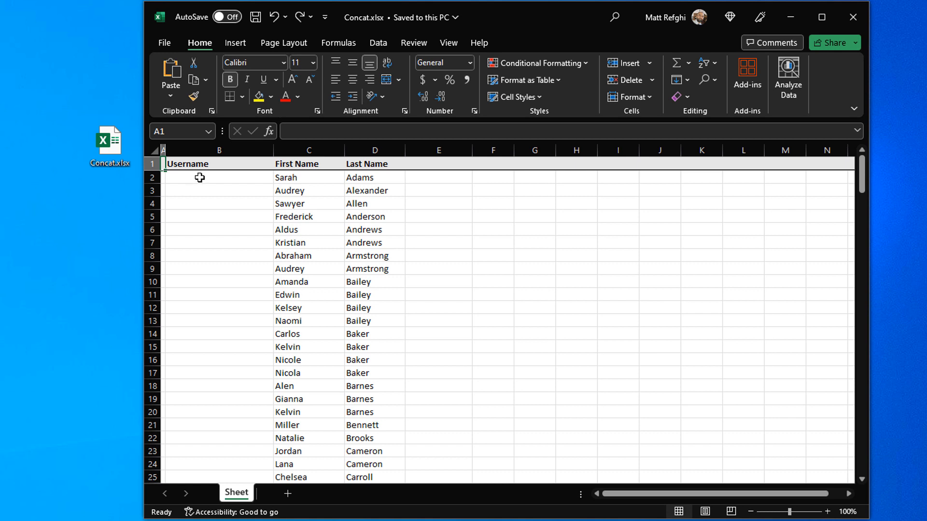
Step: Enter the formula =CONCAT($C2,$D2) in cell B2 and fill it down through B13
left_click(198, 177)
left_click(298, 132)
type("=CONCAT")
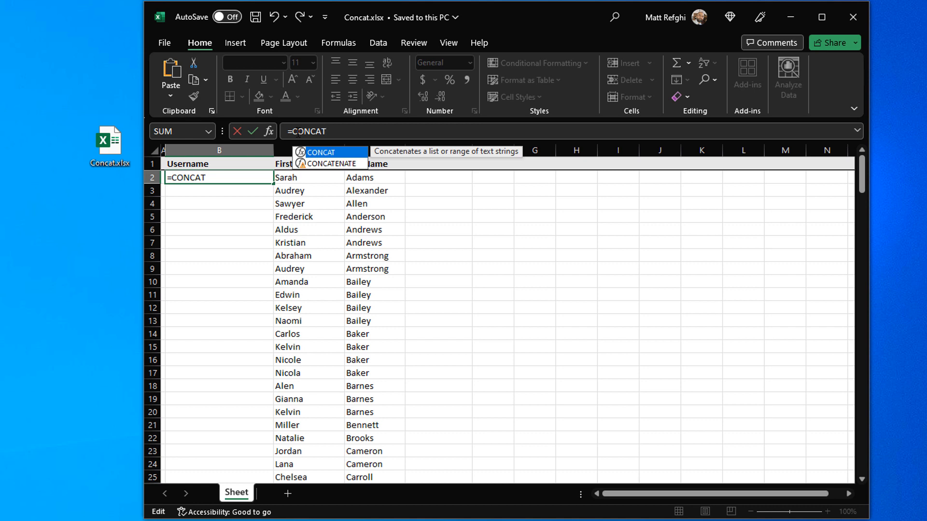
type("(")
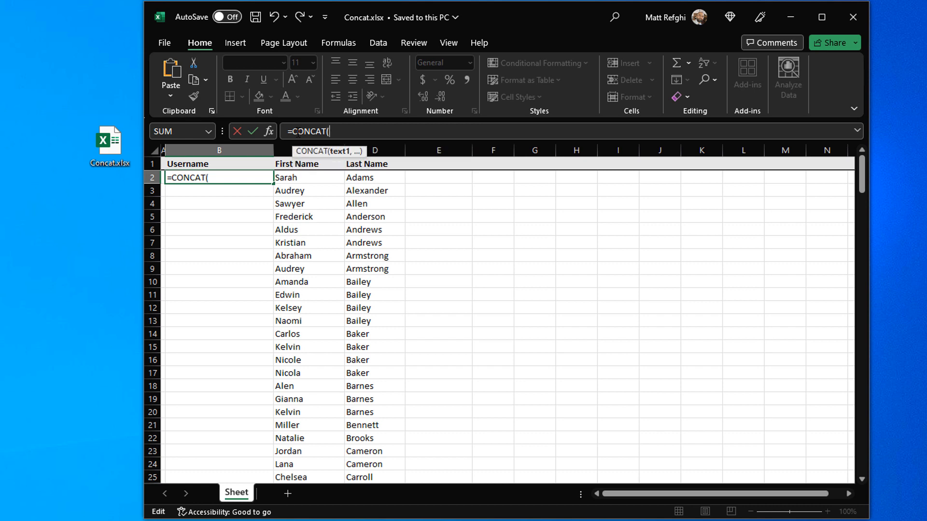
type("$C2")
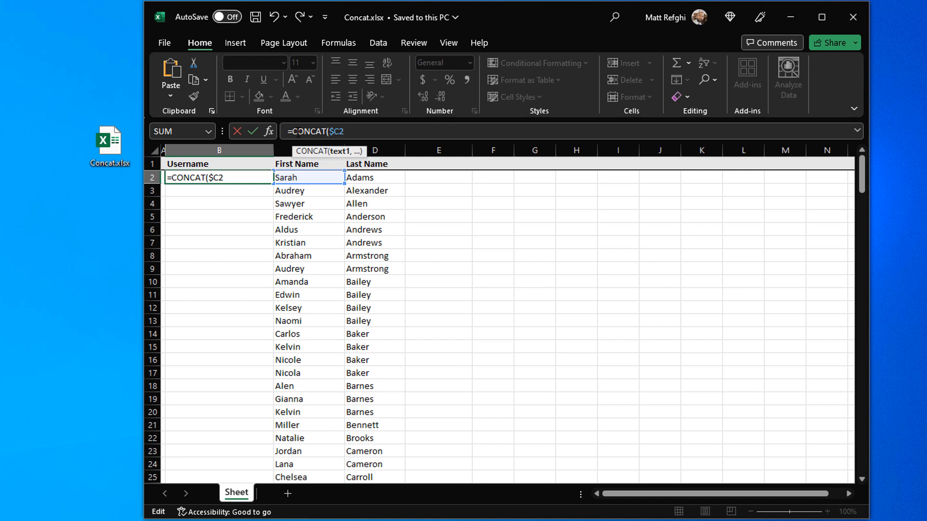
type(",")
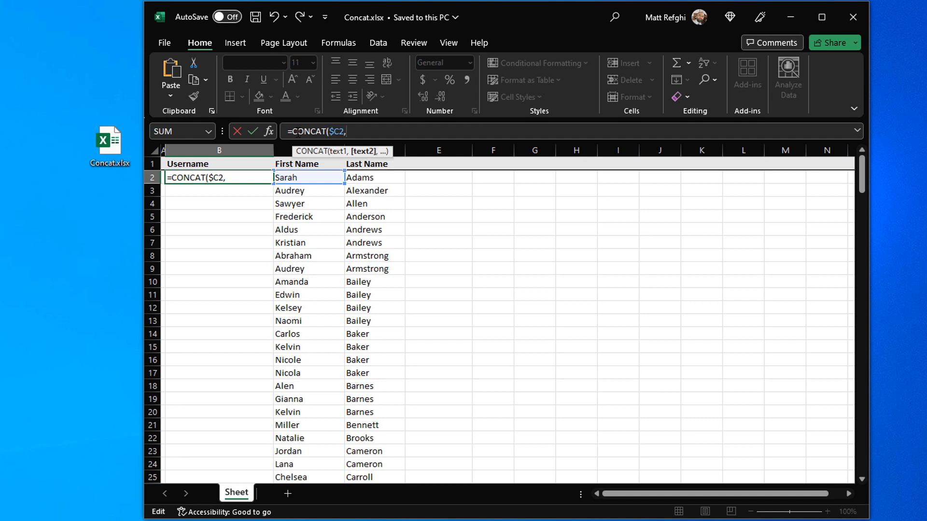
type("$D2)")
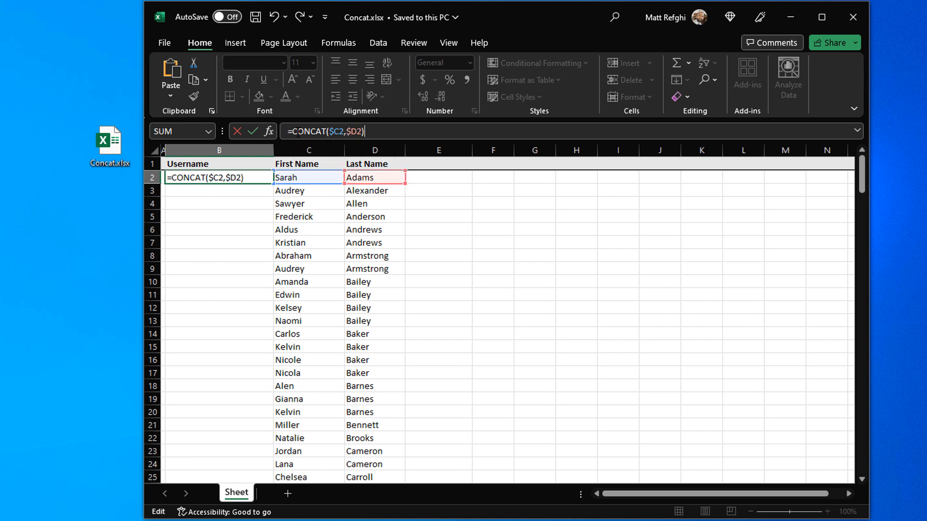
key("Return")
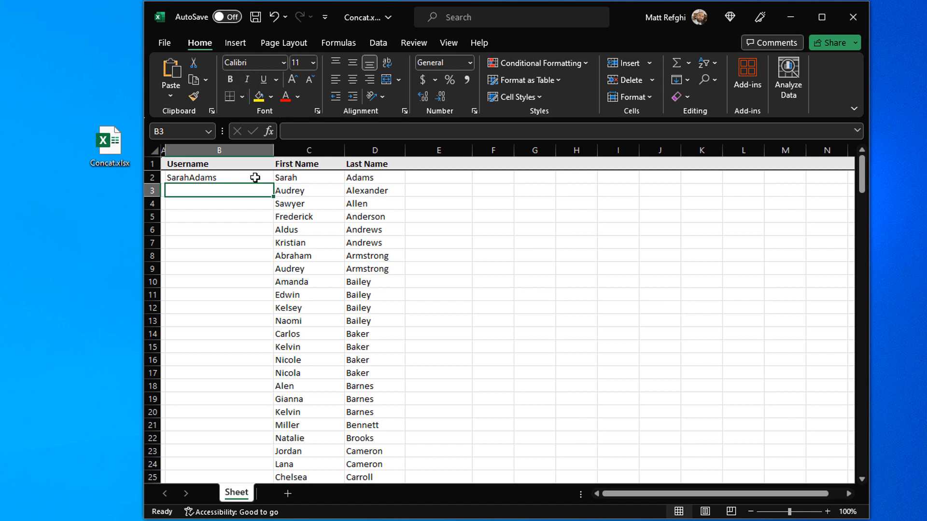
left_click(261, 179)
left_click_drag(272, 182, 274, 323)
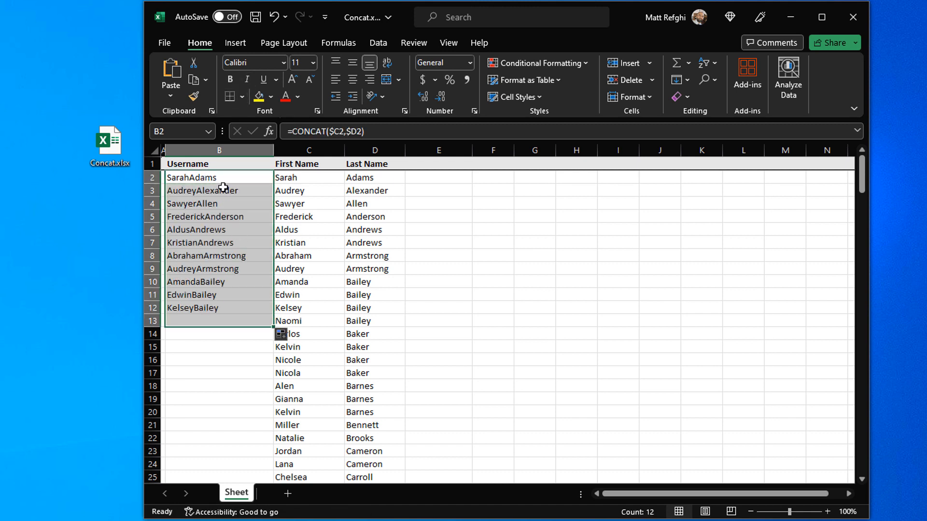
Step: Insert "_" as a separator in B2's formula, making it =CONCAT($C2,"_",$D2), and fill it down through B13
left_click(247, 173)
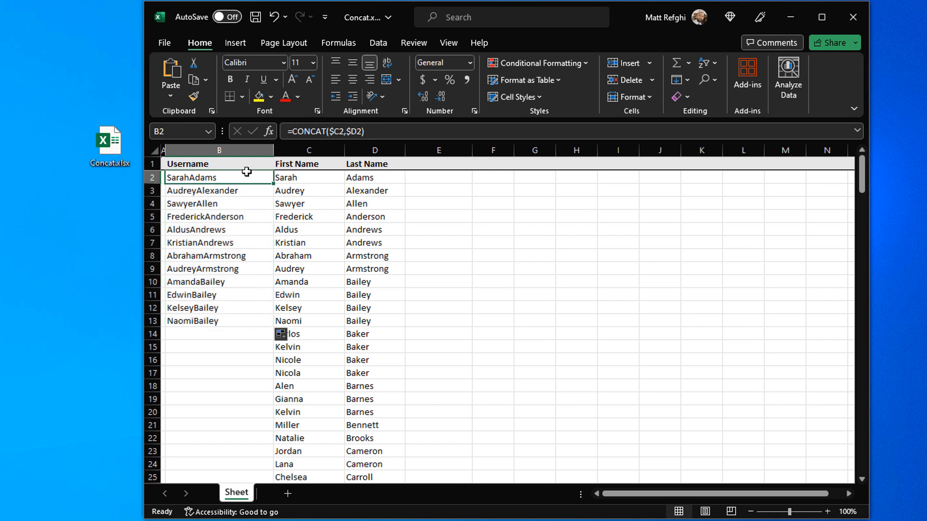
left_click(346, 131)
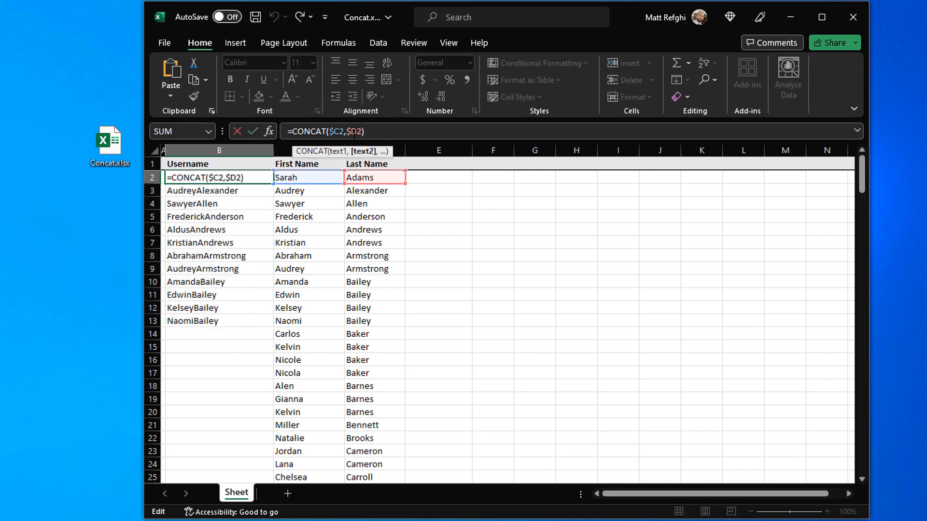
type("\"_")
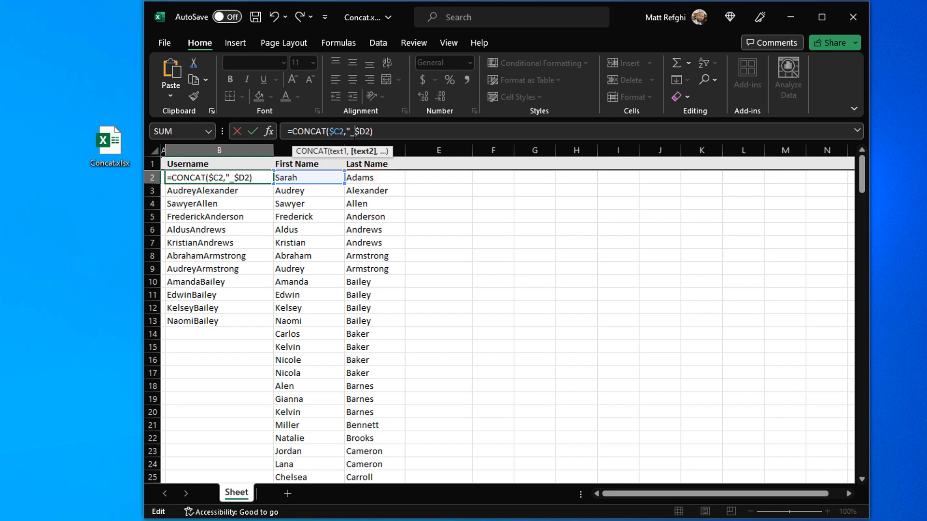
type("\",")
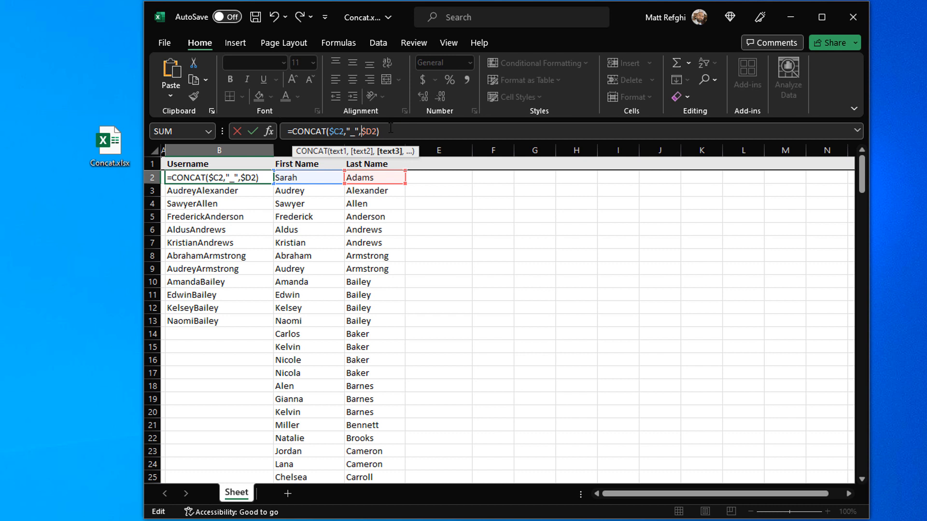
key("Return")
left_click(230, 179)
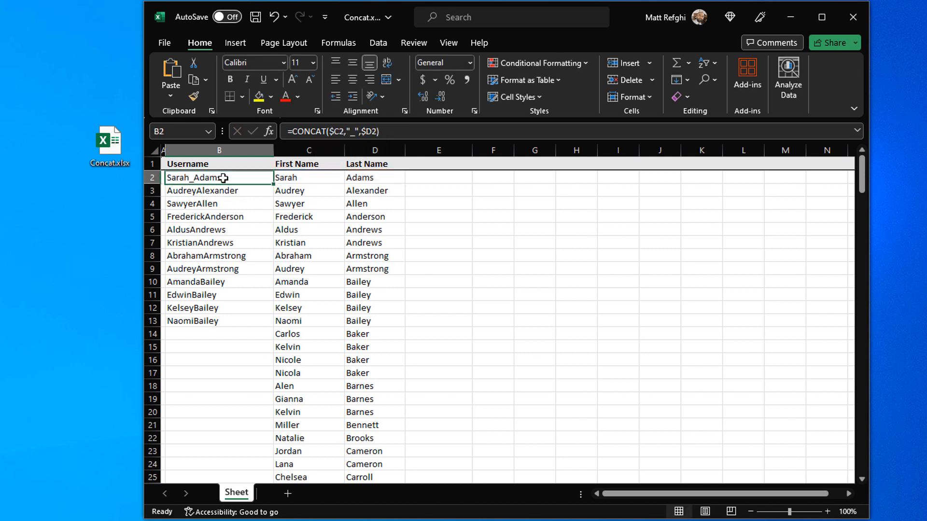
left_click_drag(275, 184, 275, 326)
left_click(223, 334)
Step: Remove the underscore argument from B2's formula, restoring =CONCAT($C2,$D2), and fill it down through B13
left_click(250, 180)
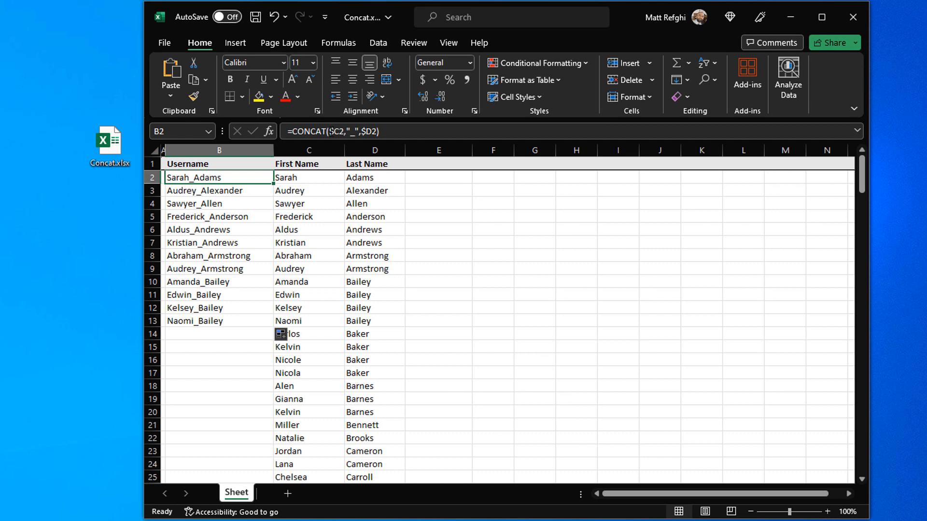
left_click(331, 131)
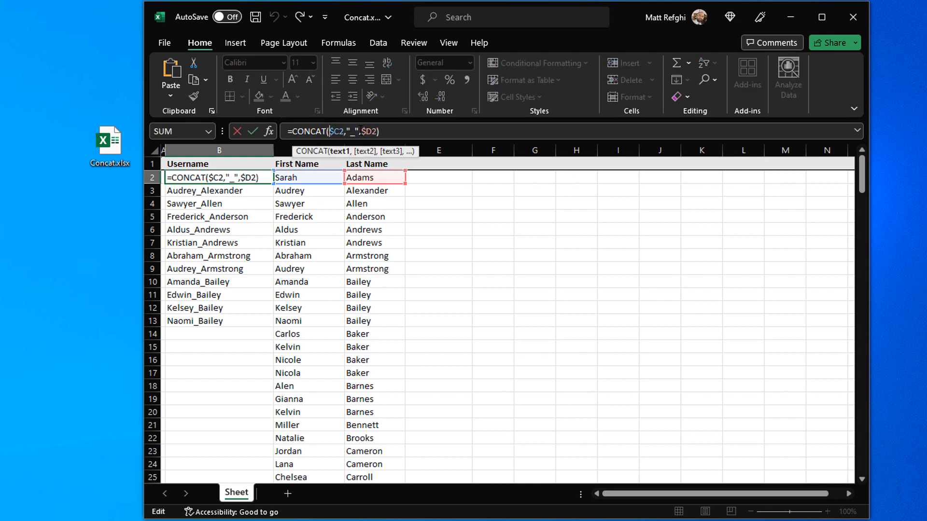
left_click_drag(361, 129, 343, 129)
key("BackSpace")
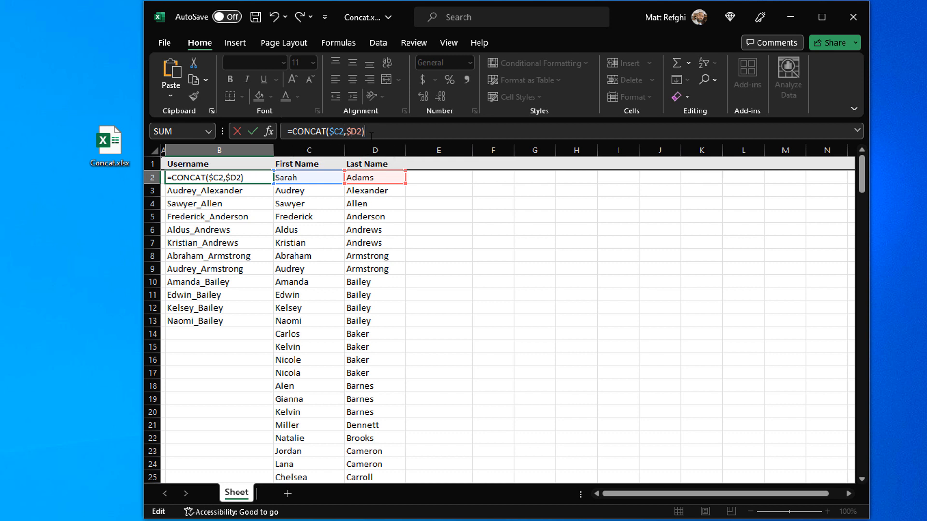
key("Return")
left_click(268, 178)
left_click_drag(273, 184, 267, 329)
Step: Edit B2's formula to use only the first letter of the first name: =CONCAT(LEFT($C2,1),$D2)
left_click(233, 177)
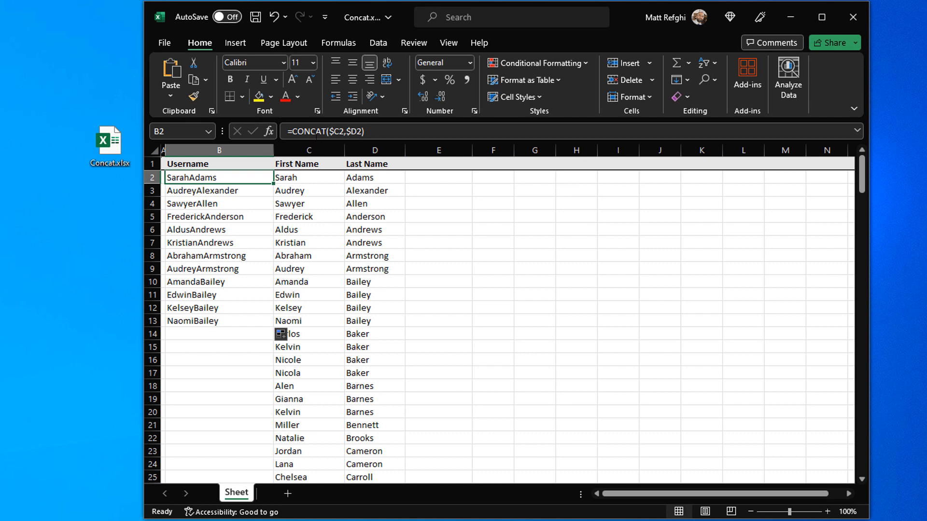
left_click(333, 131)
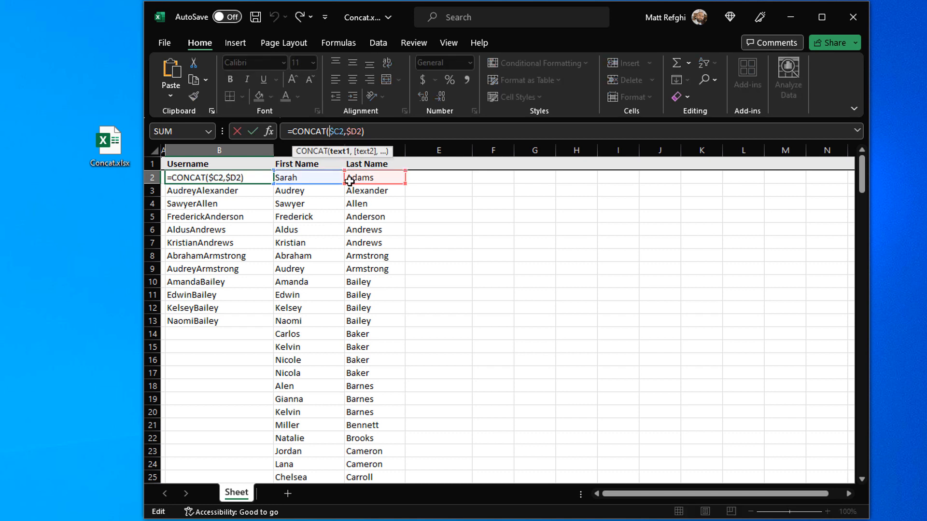
type("LEFT")
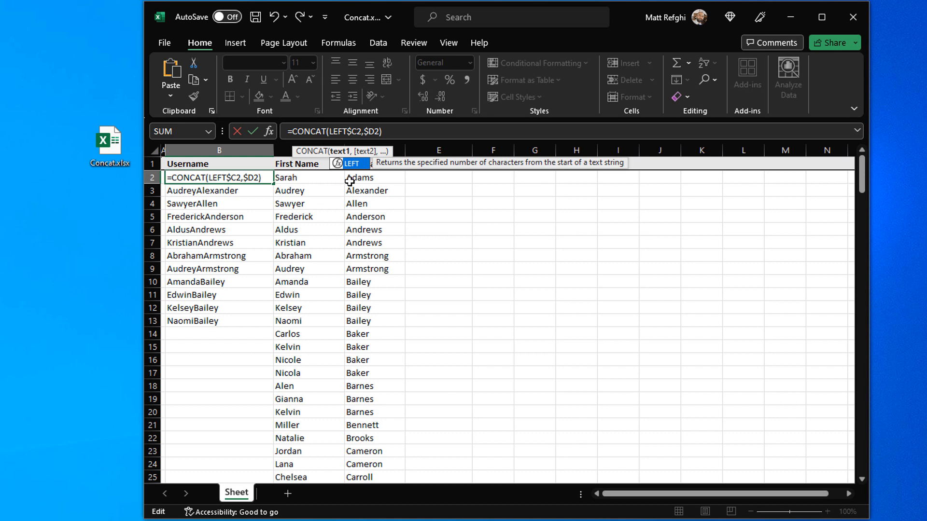
type("(")
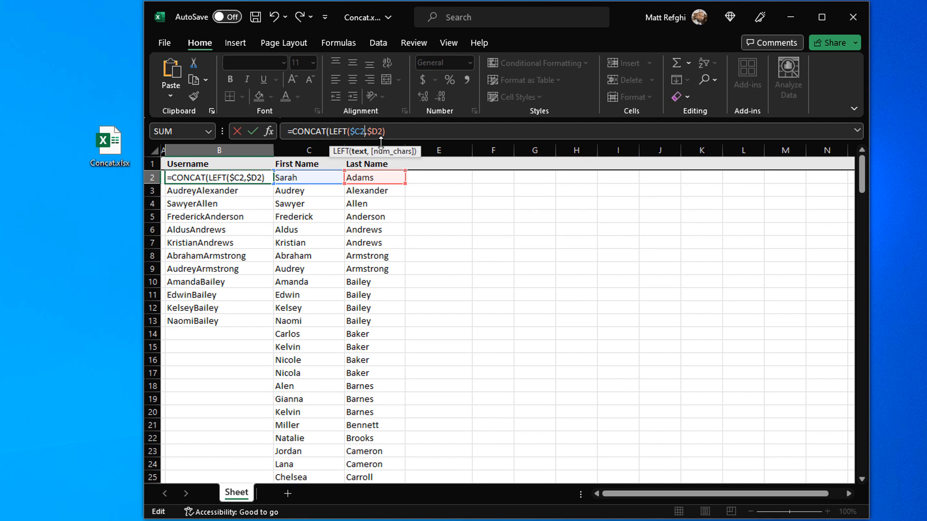
type(",")
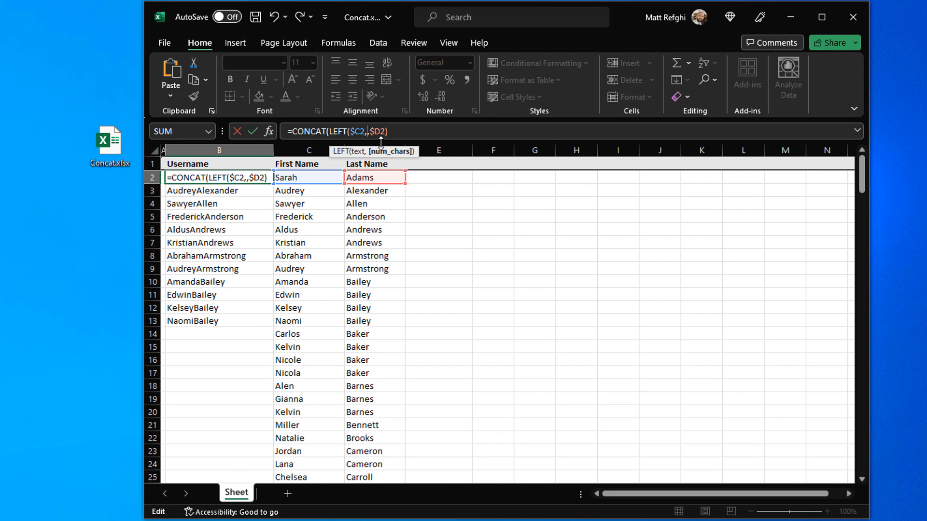
type("1)")
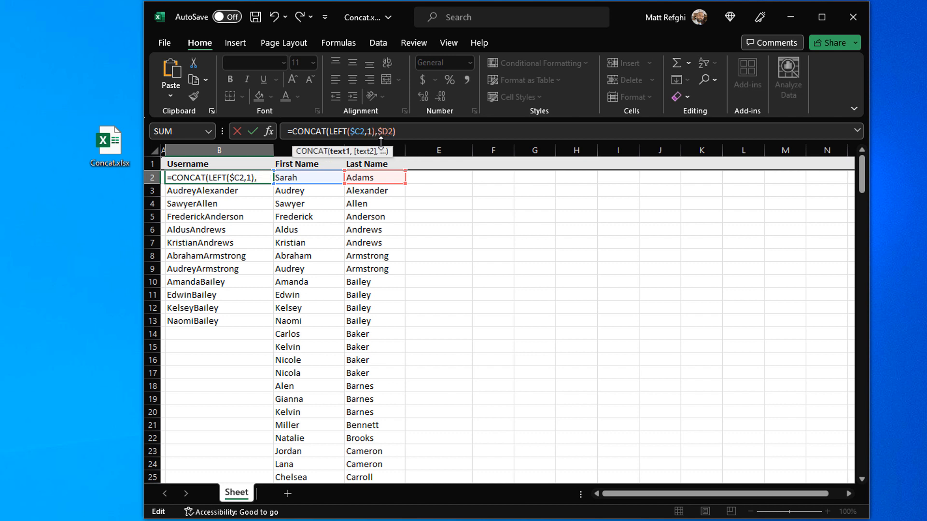
key("Return")
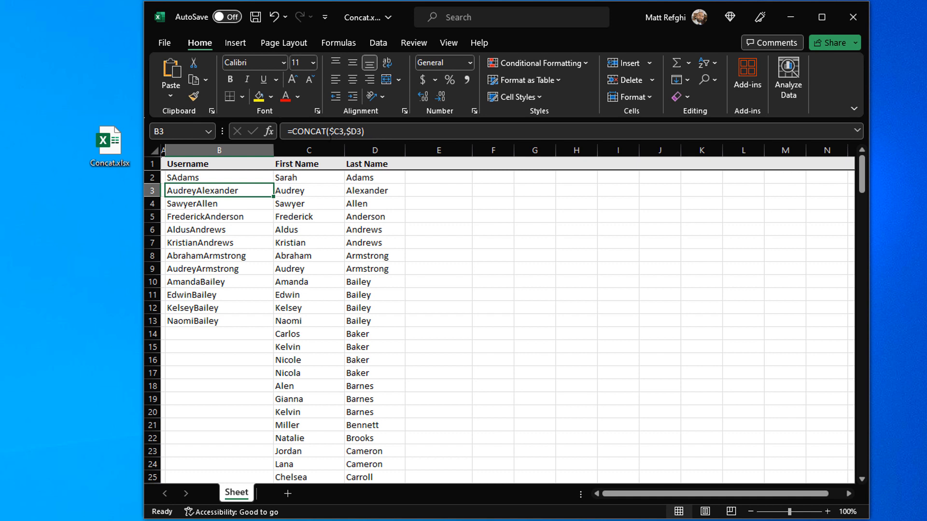
Step: Set the number of characters in B2's LEFT function to 2
left_click(220, 177)
left_click(370, 131)
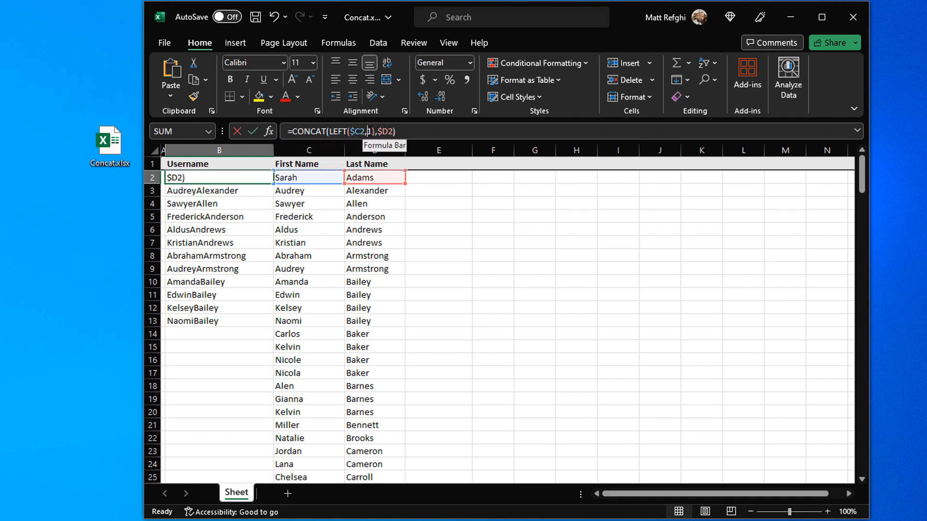
key("BackSpace")
type("2")
key("Return")
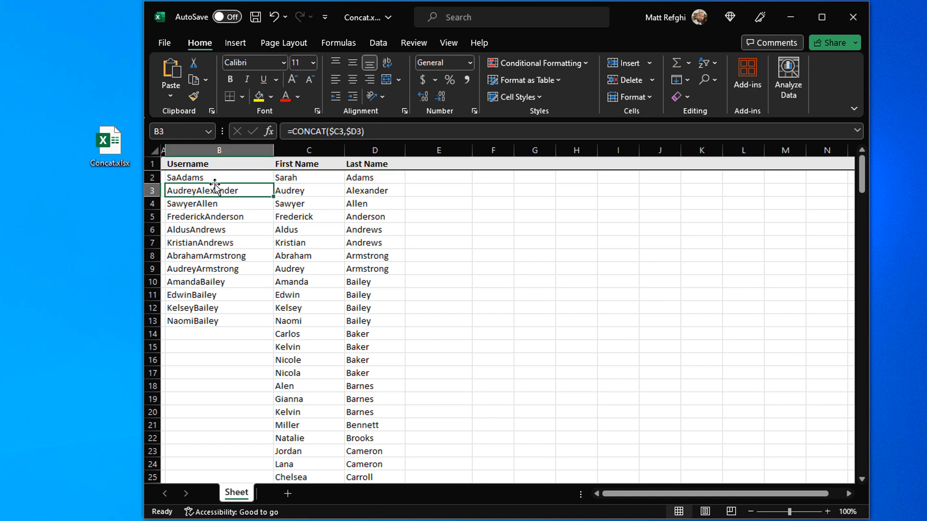
Step: Replace LEFT with RIGHT in B2's formula, making it =CONCAT(RIGHT($C2,2),$D2)
left_click(202, 178)
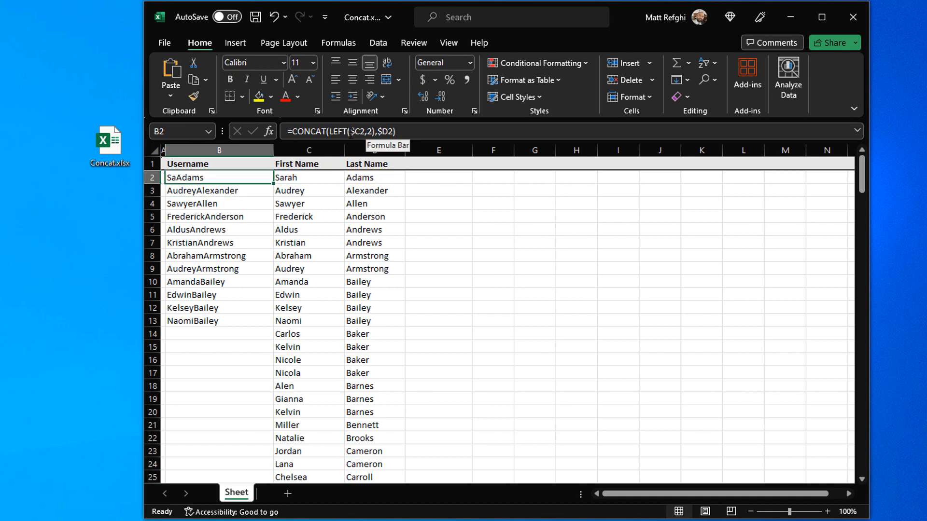
left_click(365, 139)
type("RIGHT")
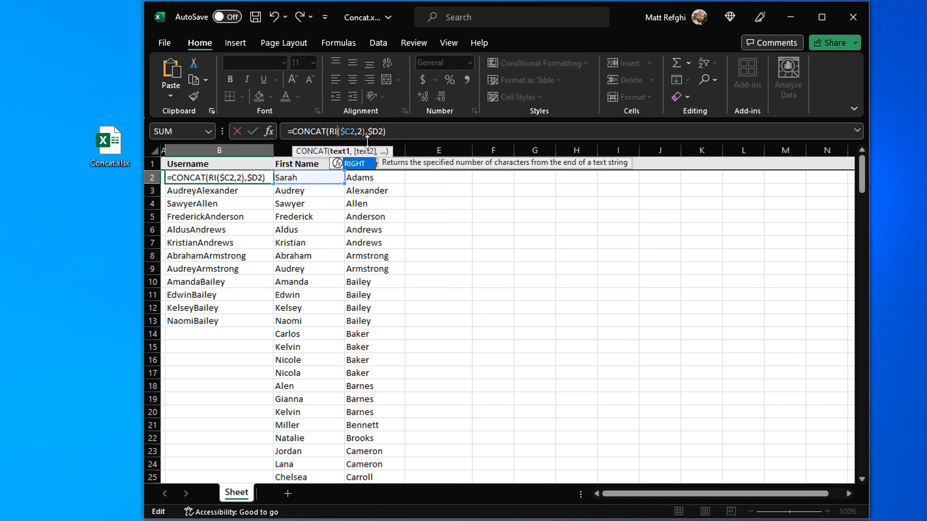
key("Return")
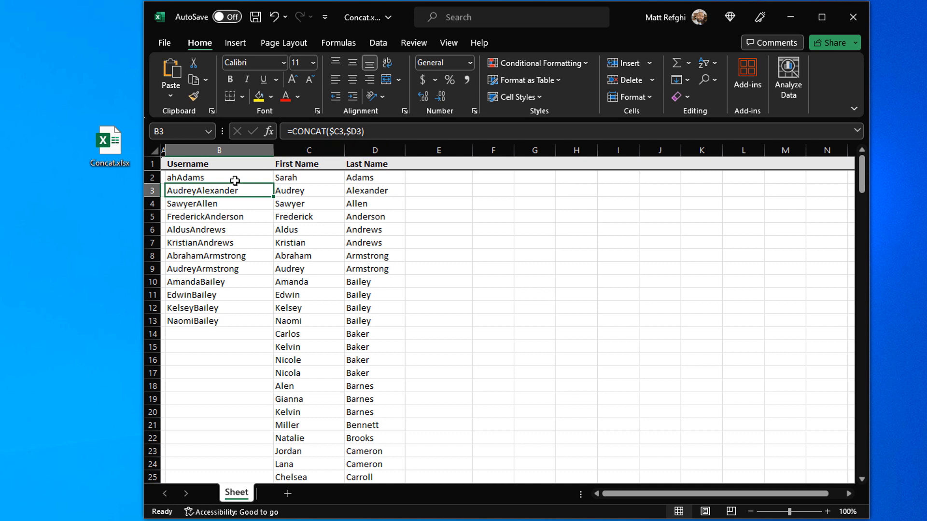
Step: Restore B2's formula to =CONCAT(LEFT($C2,1),$D2) by switching back to LEFT with 1 character
left_click(219, 179)
double_click(352, 131)
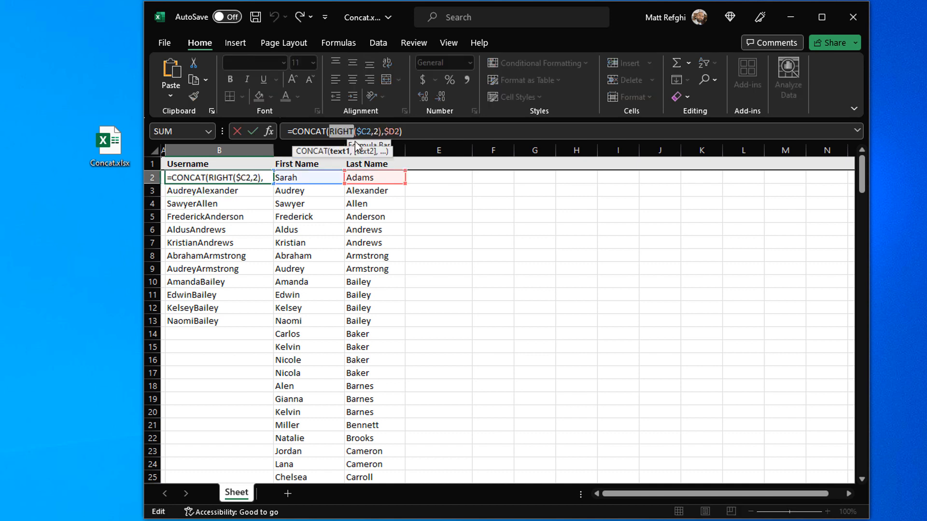
type("LEFT")
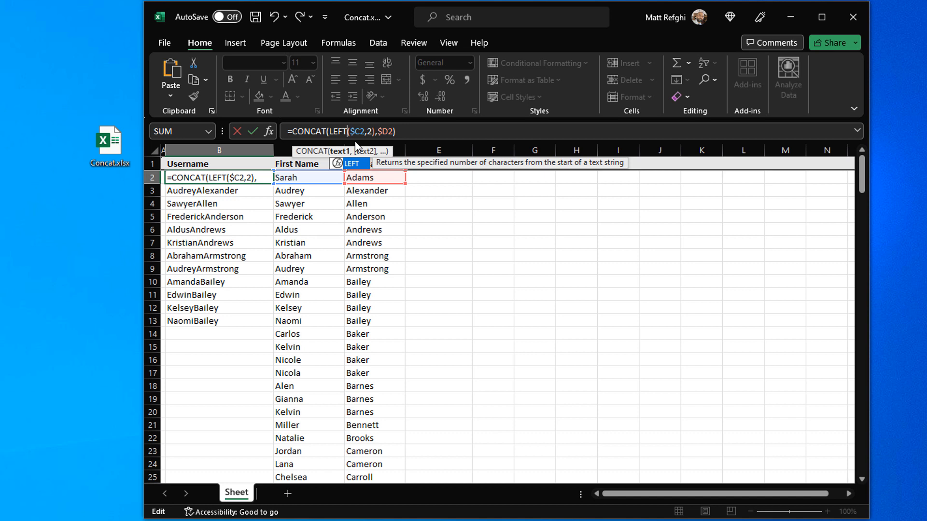
left_click(371, 131)
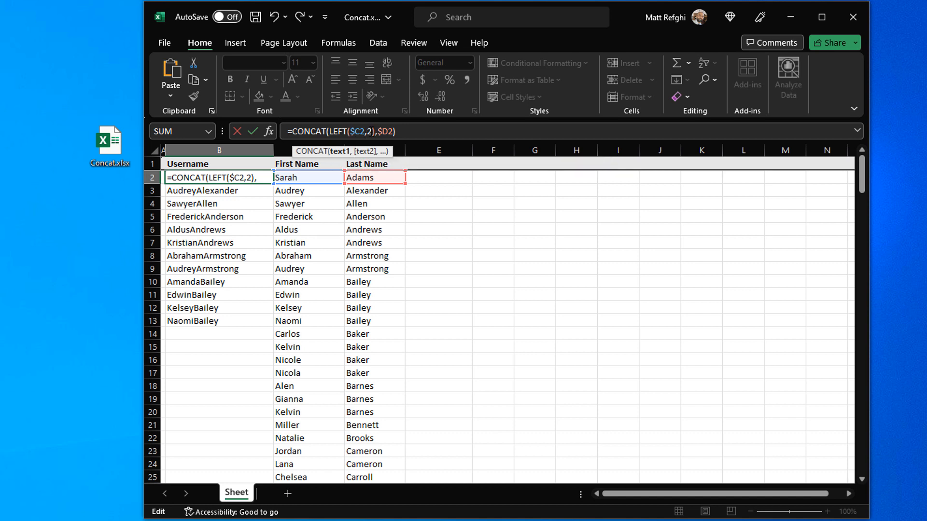
key("Return")
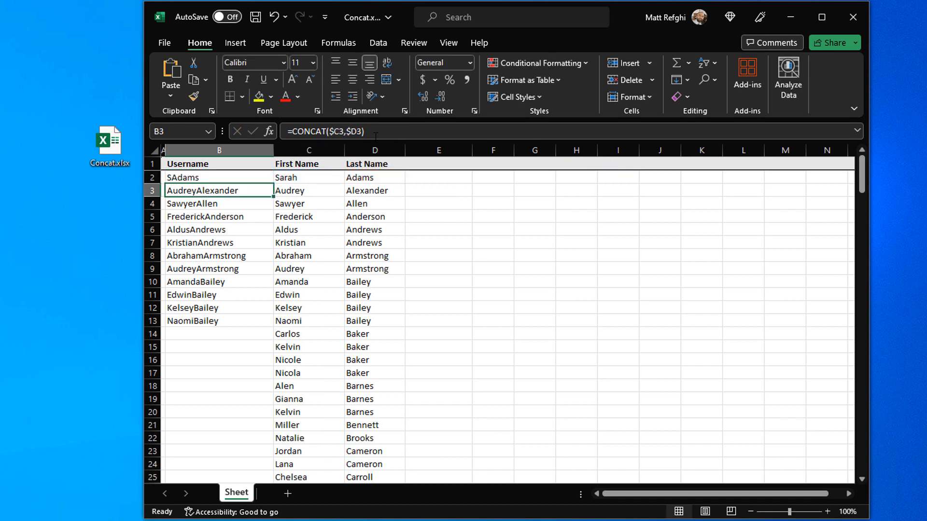
Step: Clear the filled usernames from cells B3 through B13
left_click(234, 179)
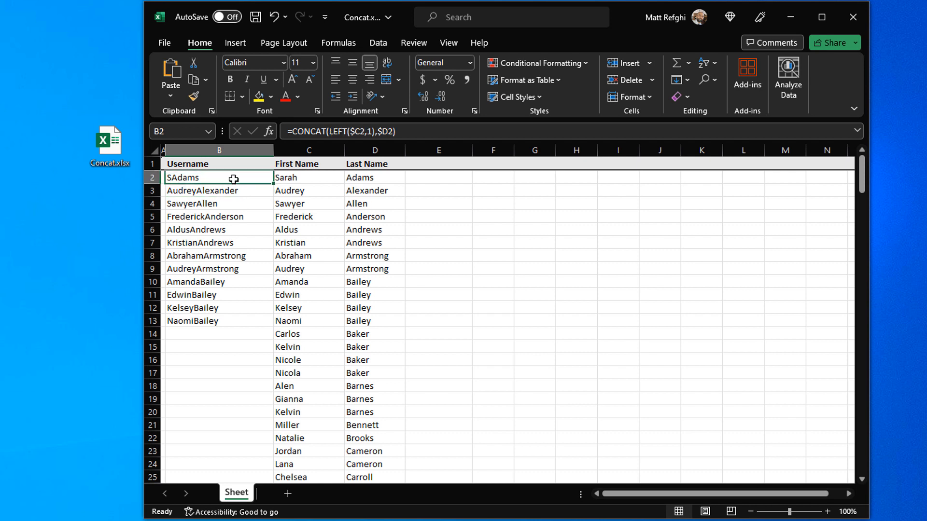
left_click_drag(235, 191, 240, 321)
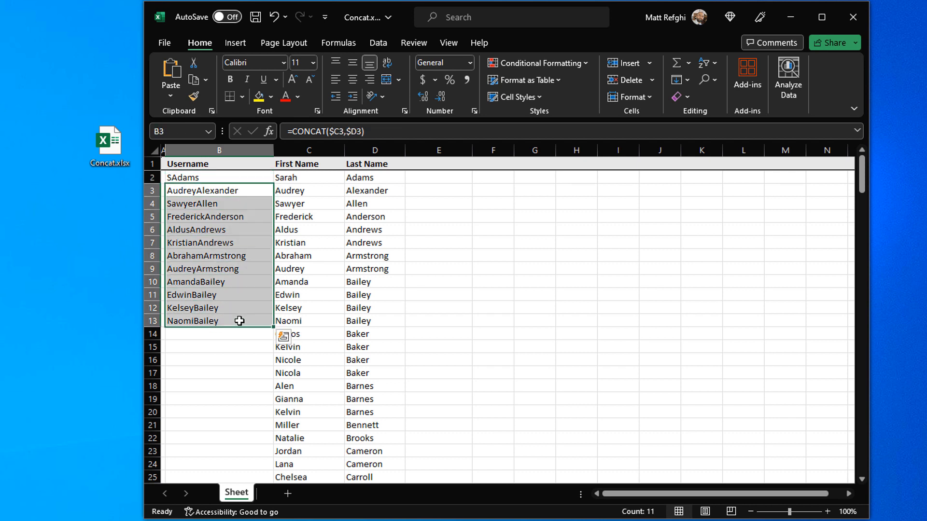
key("Delete")
Step: Wrap B2's formula in LOWER, making it =LOWER(CONCAT(LEFT($C2,1),$D2)), and fill it down through B16
left_click(206, 176)
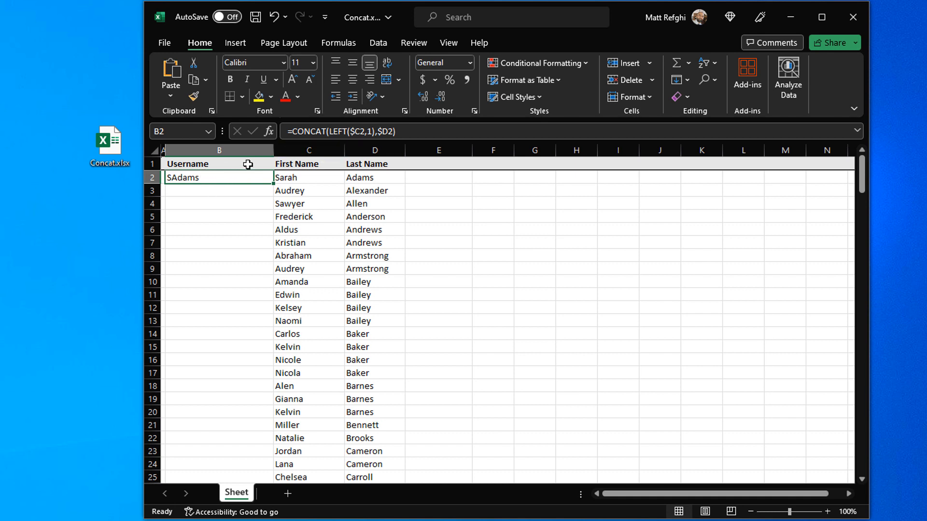
left_click(293, 131)
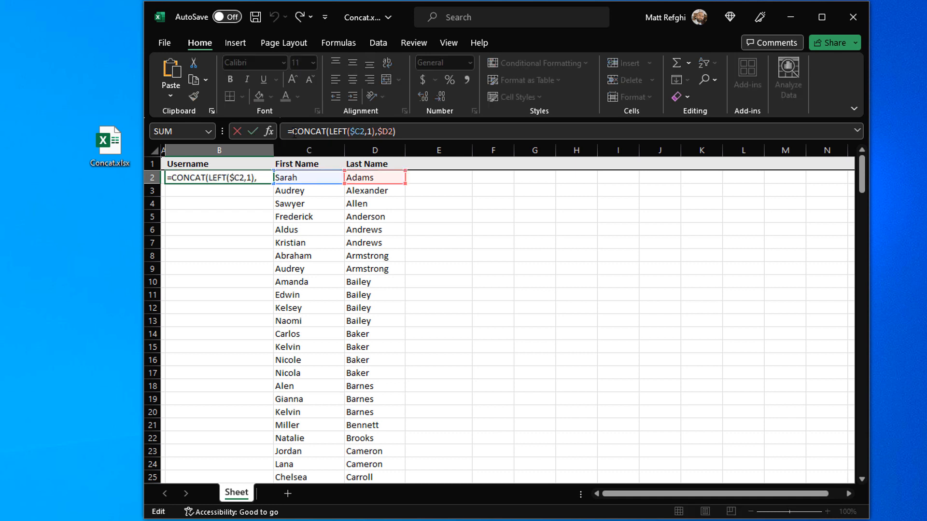
type("K")
key("BackSpace")
type("LOWER")
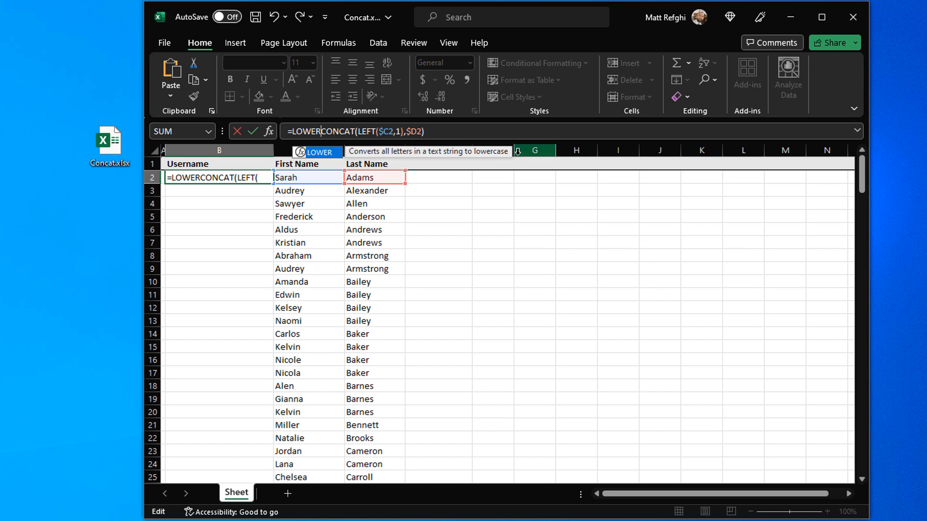
type("(")
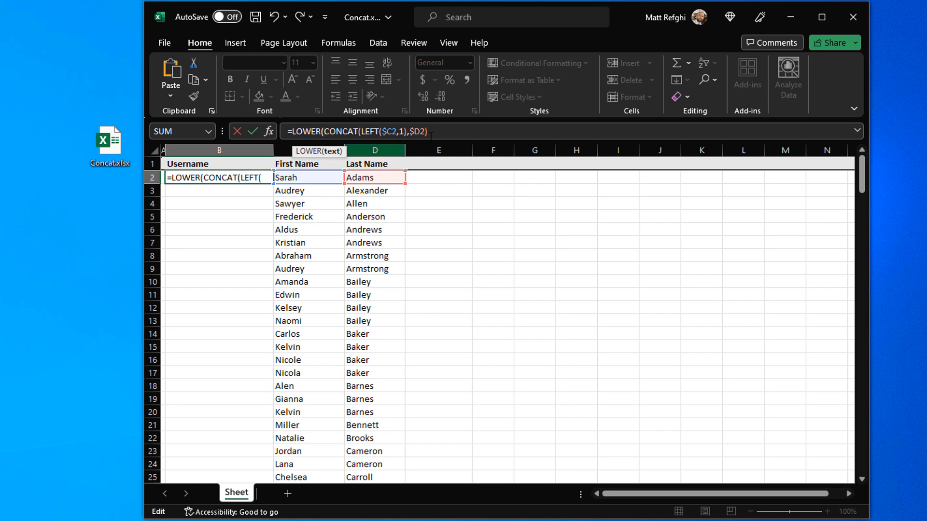
left_click(447, 131)
type(")")
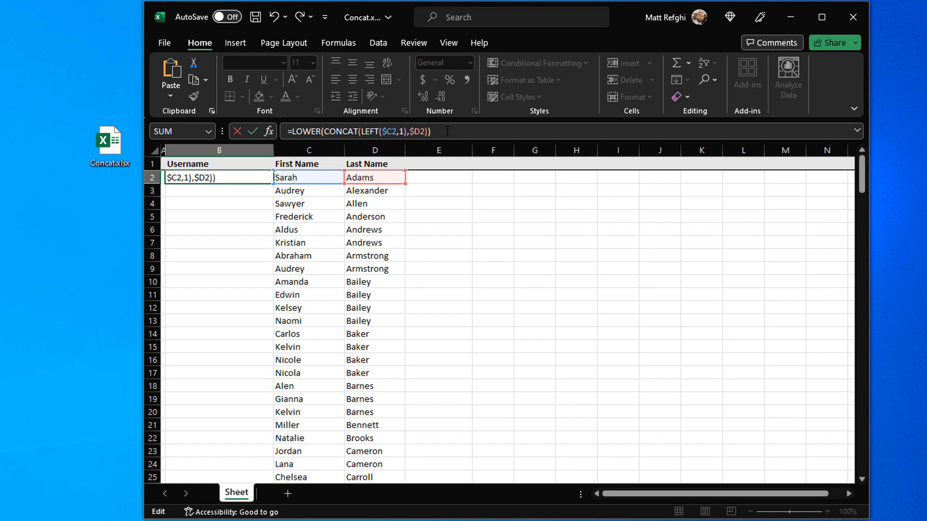
key("Return")
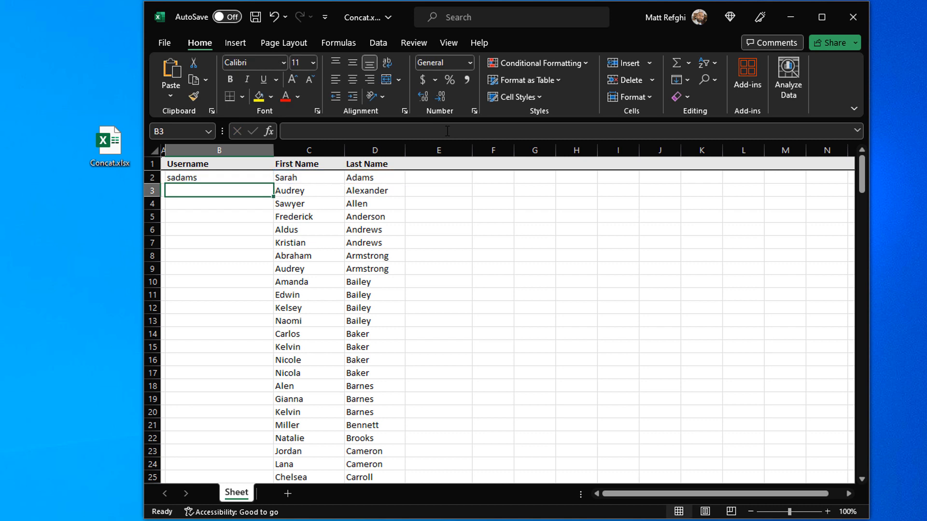
left_click(261, 177)
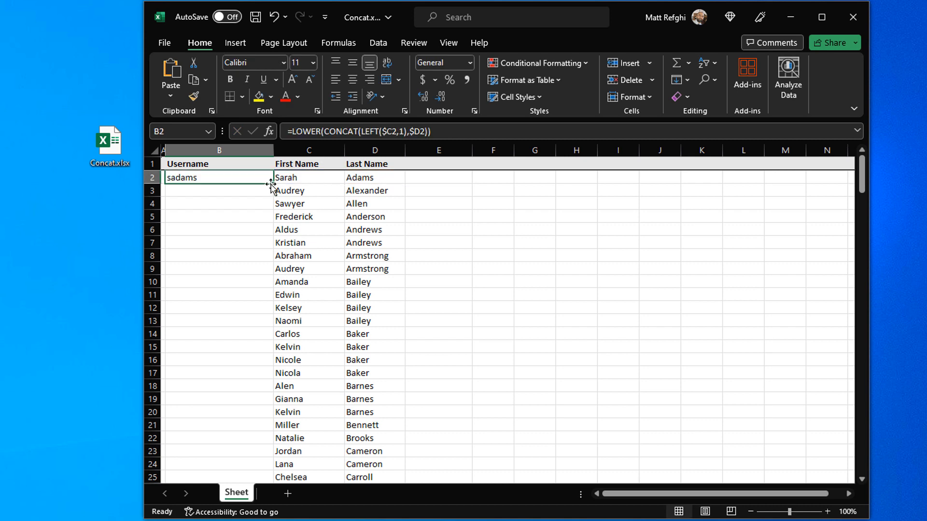
left_click_drag(273, 185, 279, 363)
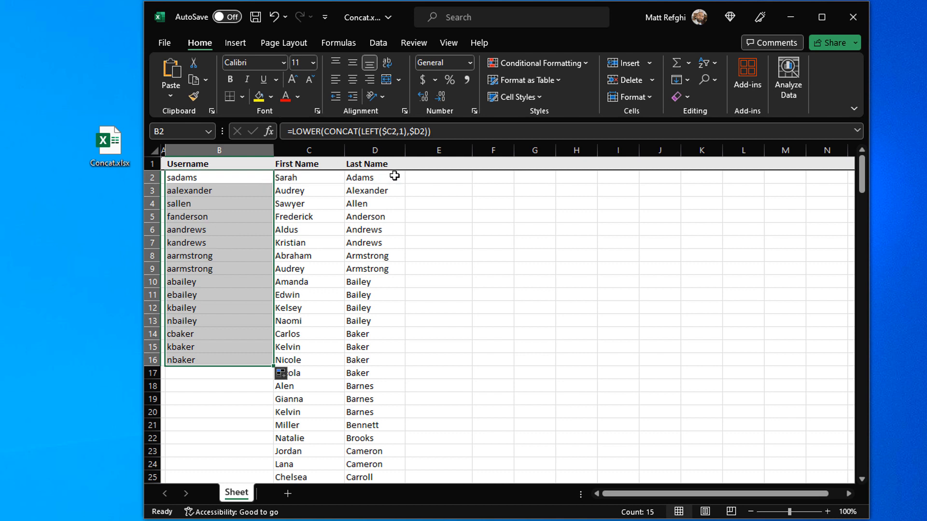
Step: Add the column header Email in cell E1
left_click(428, 163)
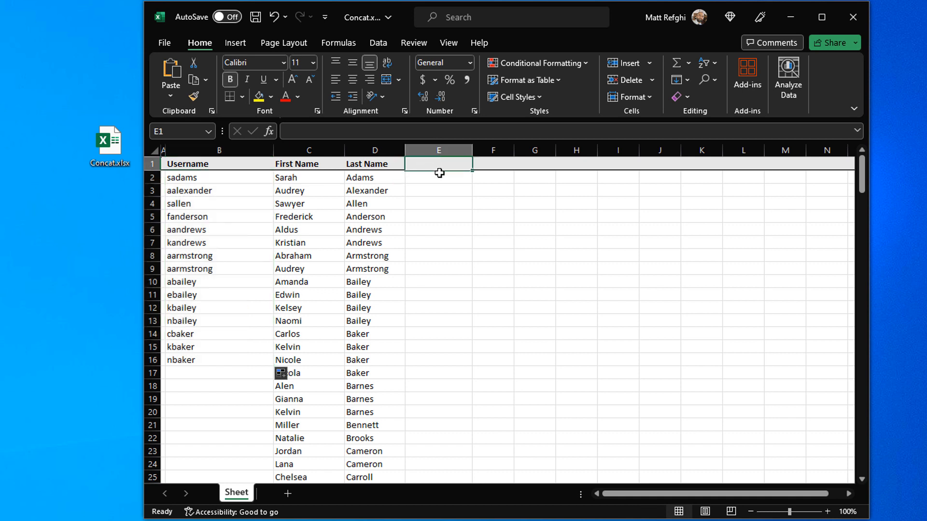
type("Email")
key("Return")
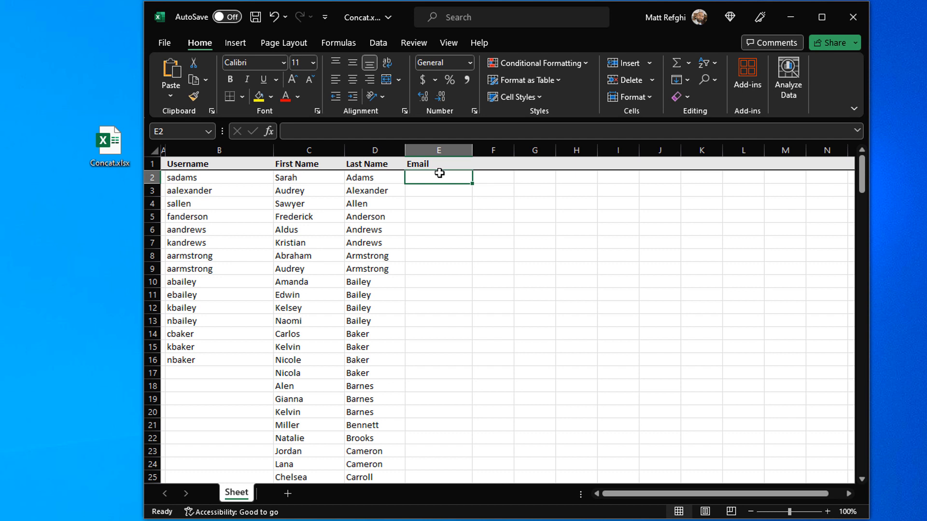
type("=")
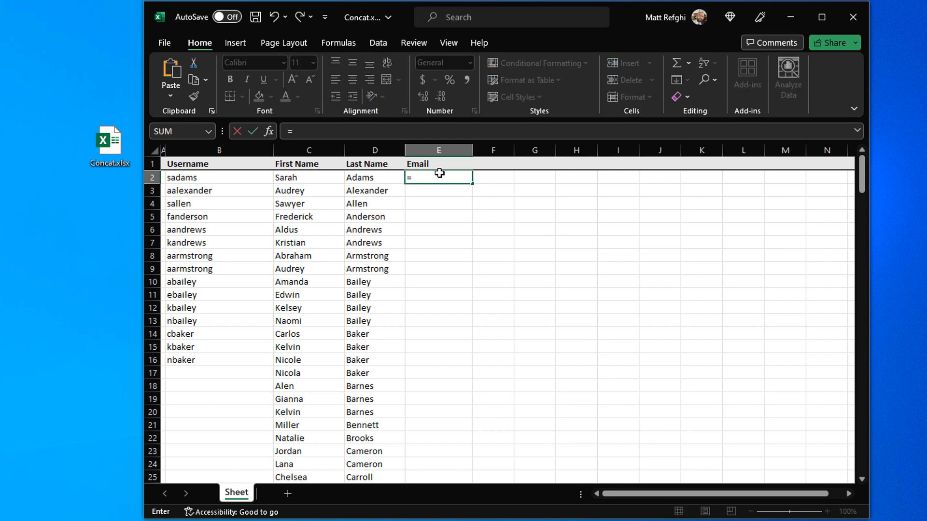
type("CONCAT(")
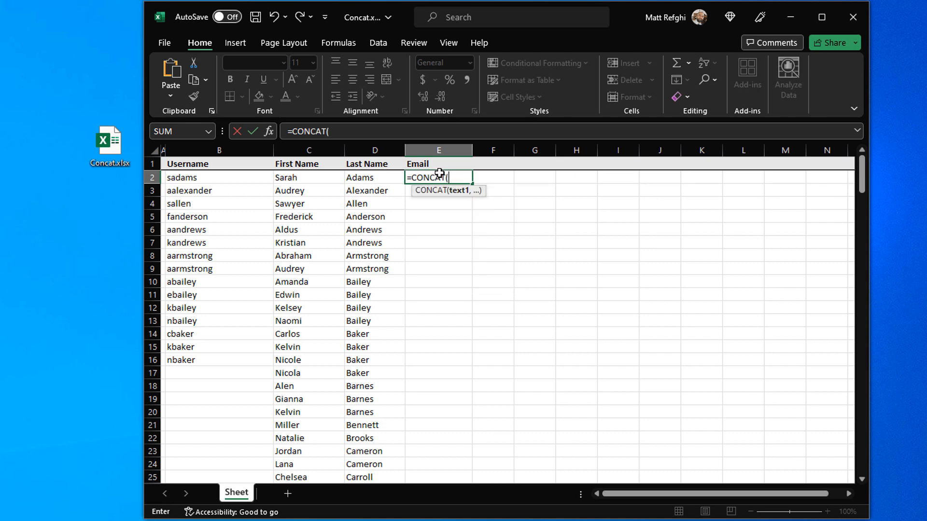
type("$B2")
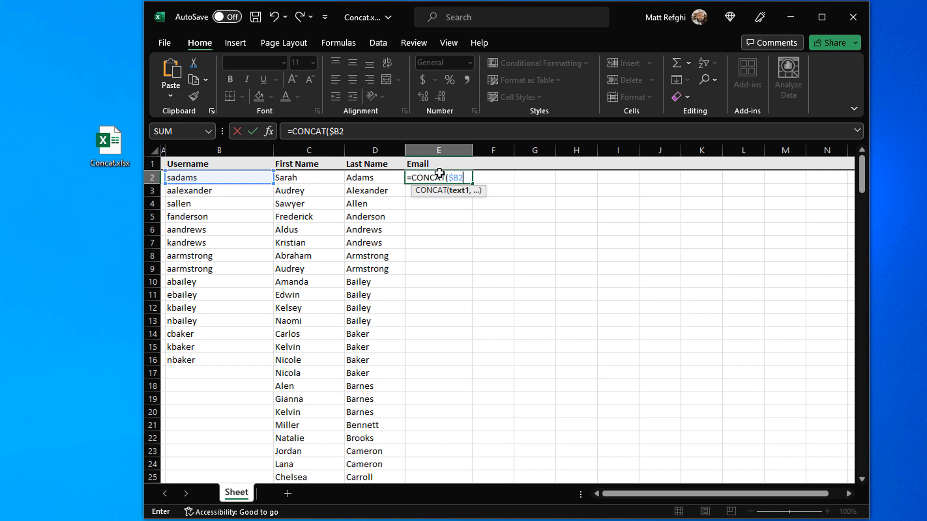
type(",")
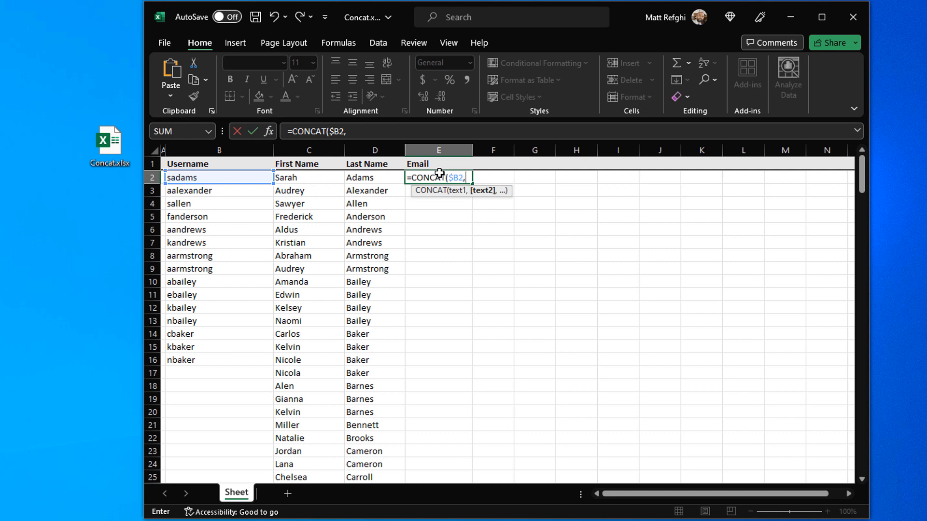
type("\"@company")
type(".com")
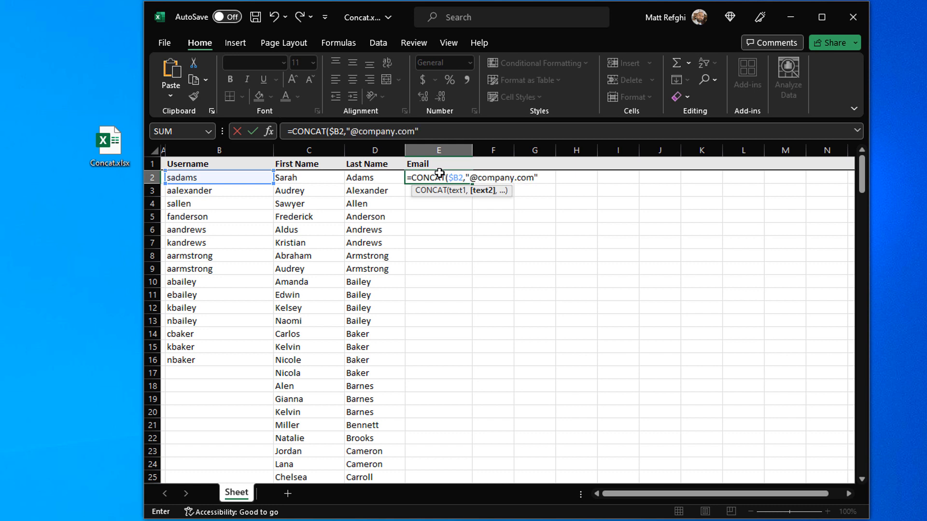
type("\")")
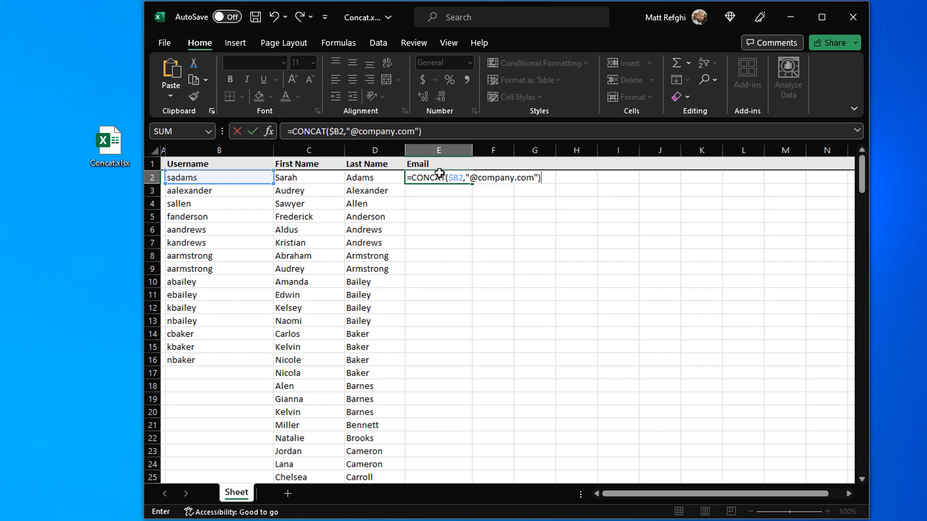
key("Return")
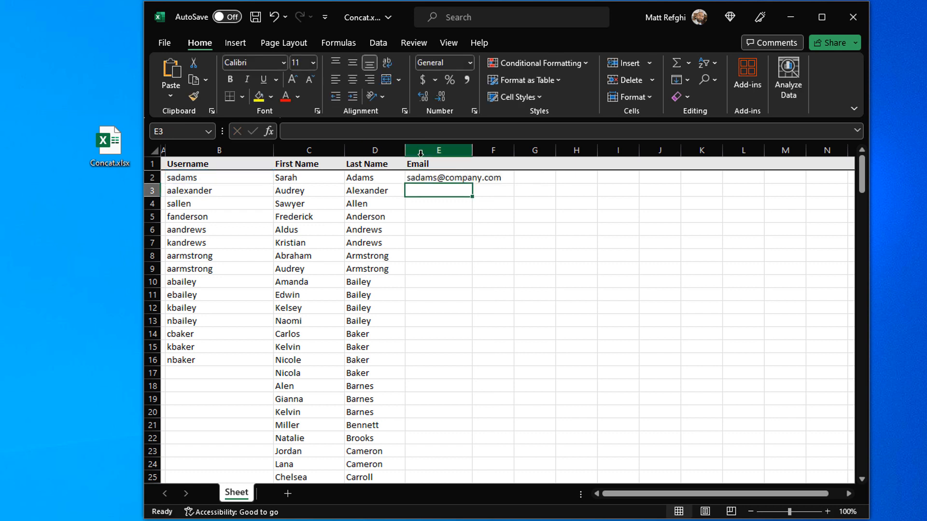
left_click(467, 179)
left_click_drag(473, 184, 476, 367)
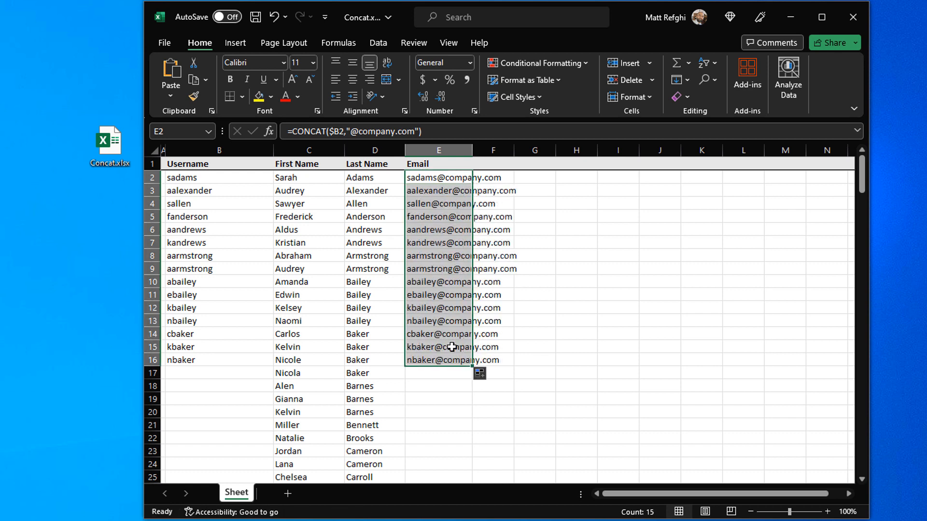
left_click(434, 374)
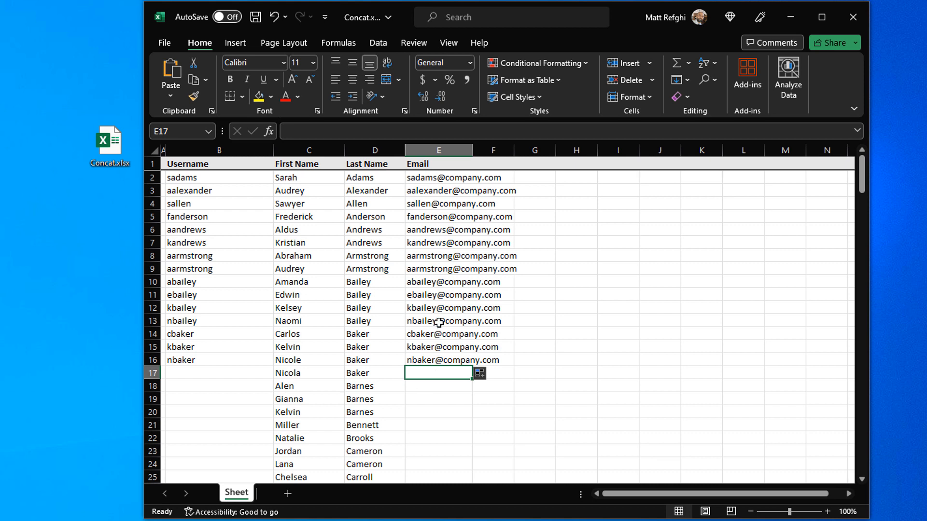
Step: Change the Username header in B1 to Email
left_click(447, 178)
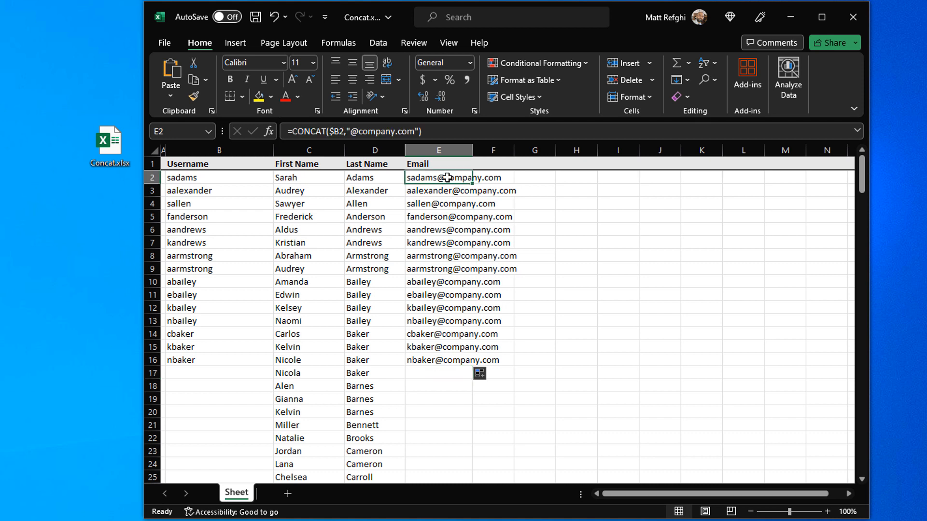
left_click(192, 178)
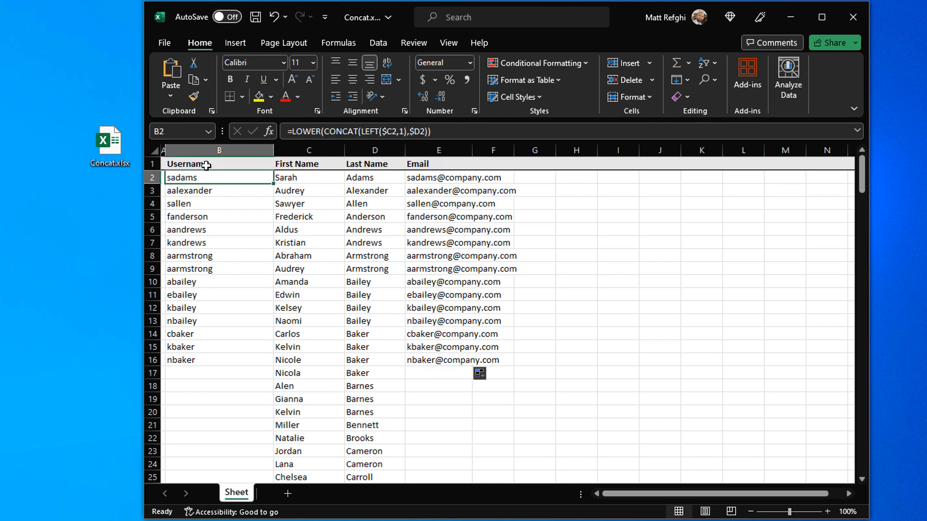
left_click(206, 166)
type("Email")
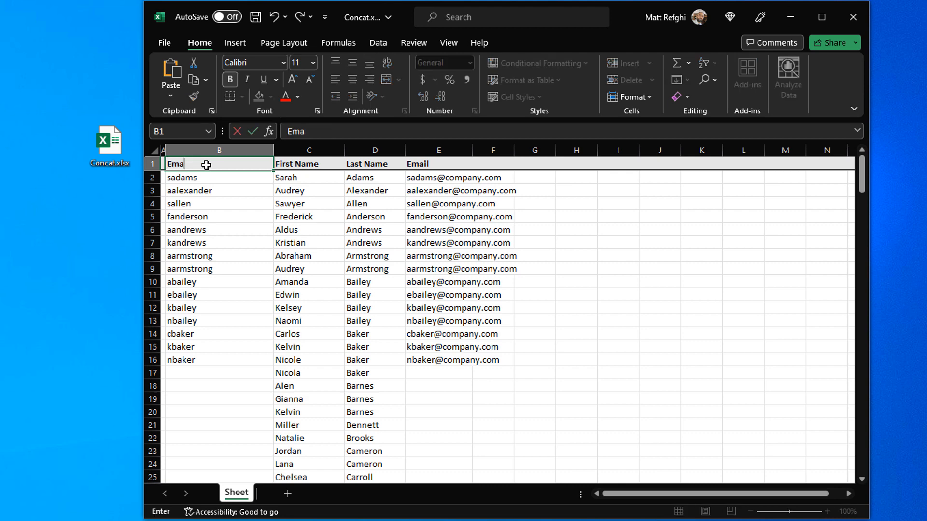
key("Return")
left_click(433, 131)
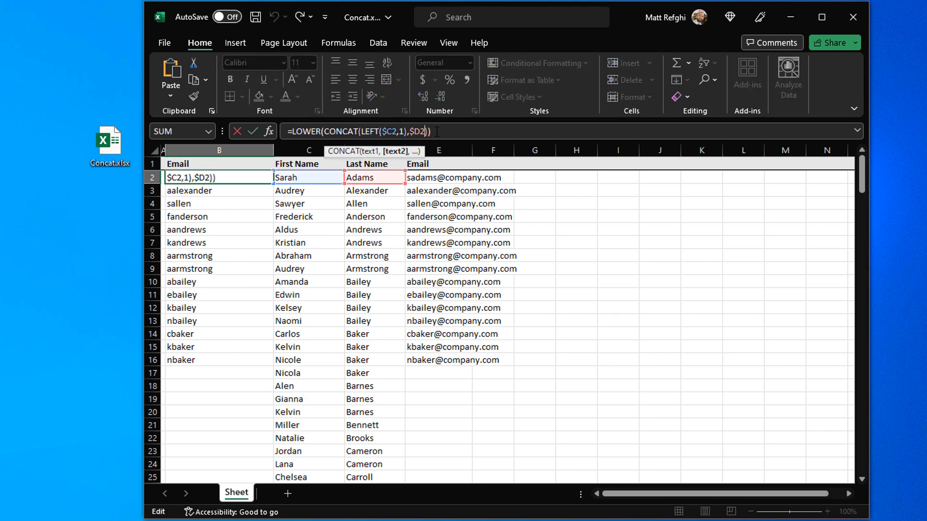
left_click(292, 132)
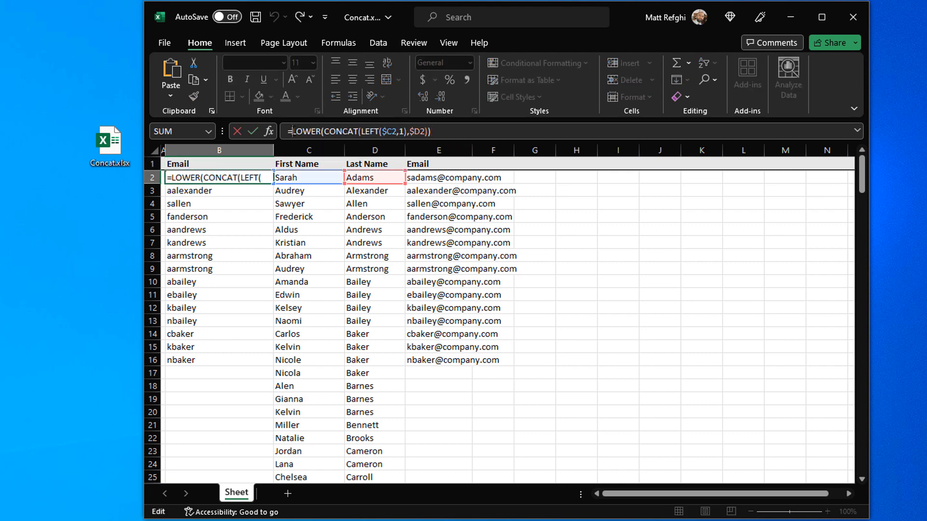
type("CONCAT(")
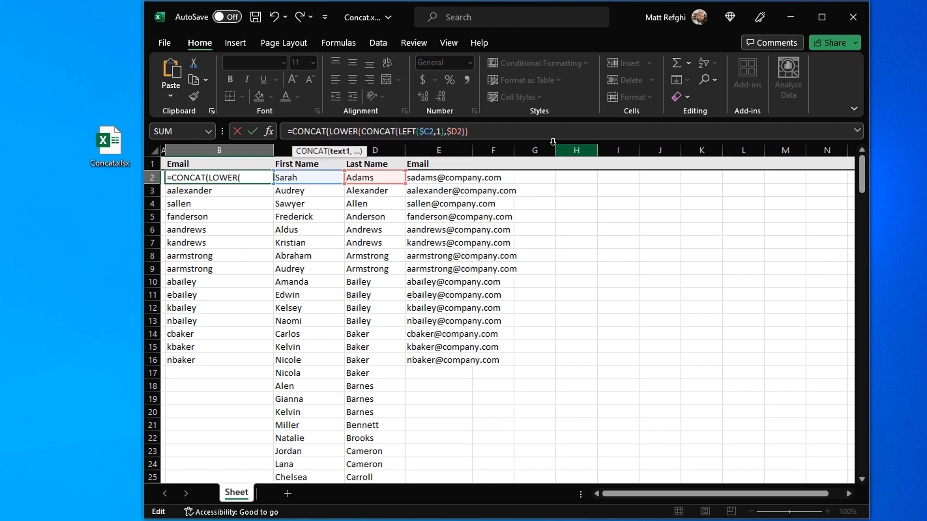
left_click(505, 134)
type(",")
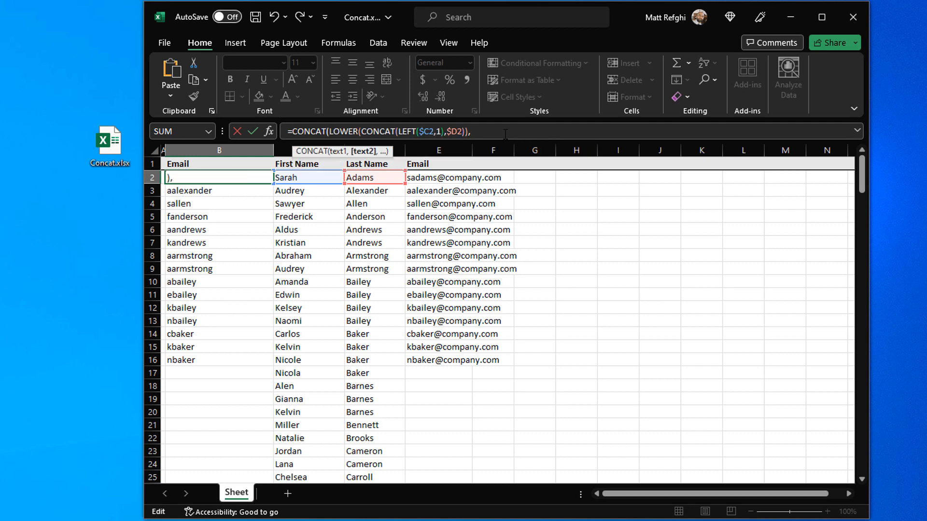
type("\"@company.com")
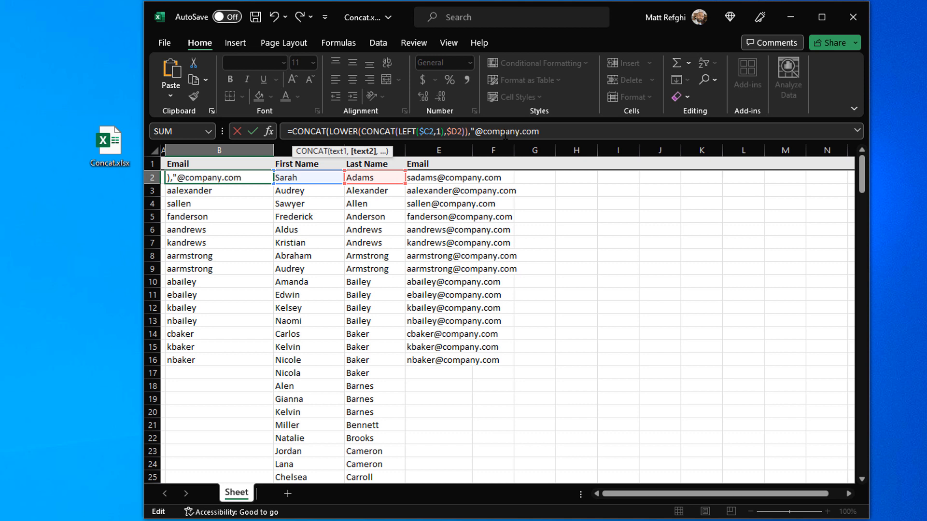
type("\")")
key("Return")
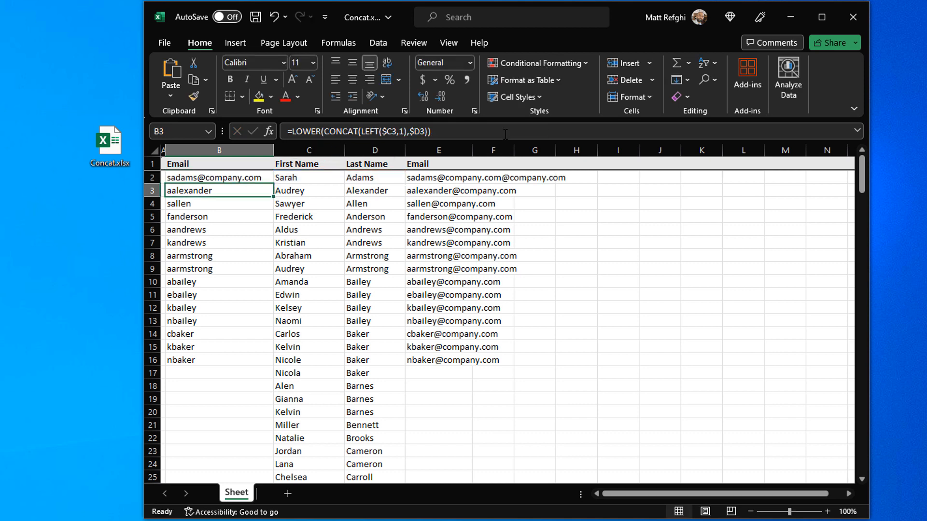
Step: Clear the Email header and the filled addresses from cells E1 through E16
left_click_drag(435, 165, 456, 360)
key("Delete")
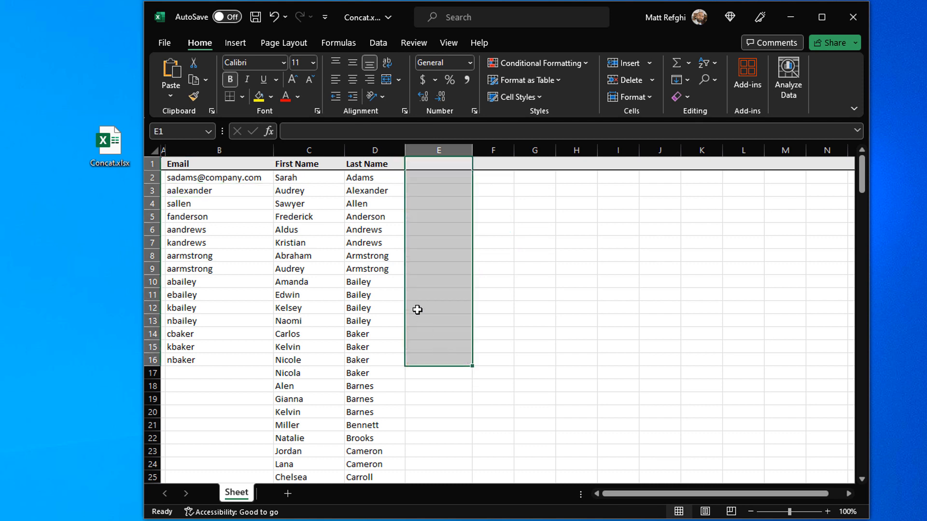
left_click(439, 386)
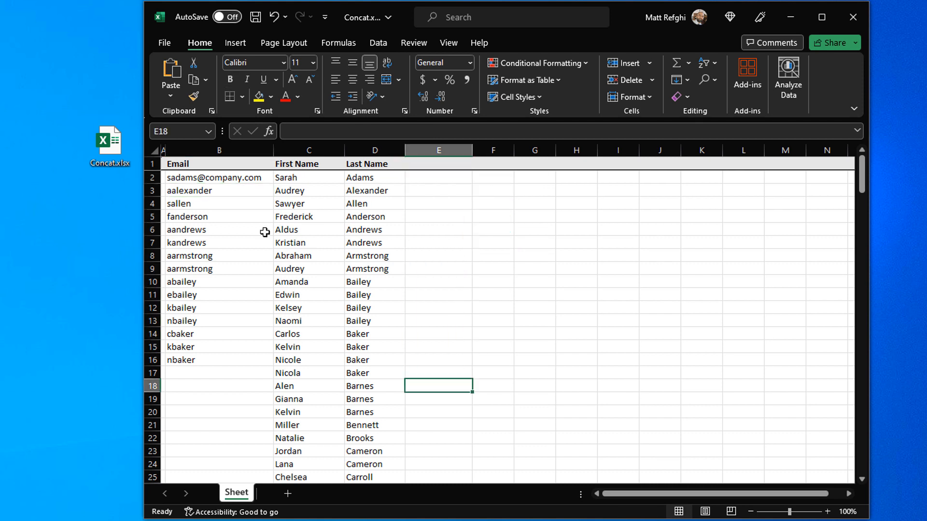